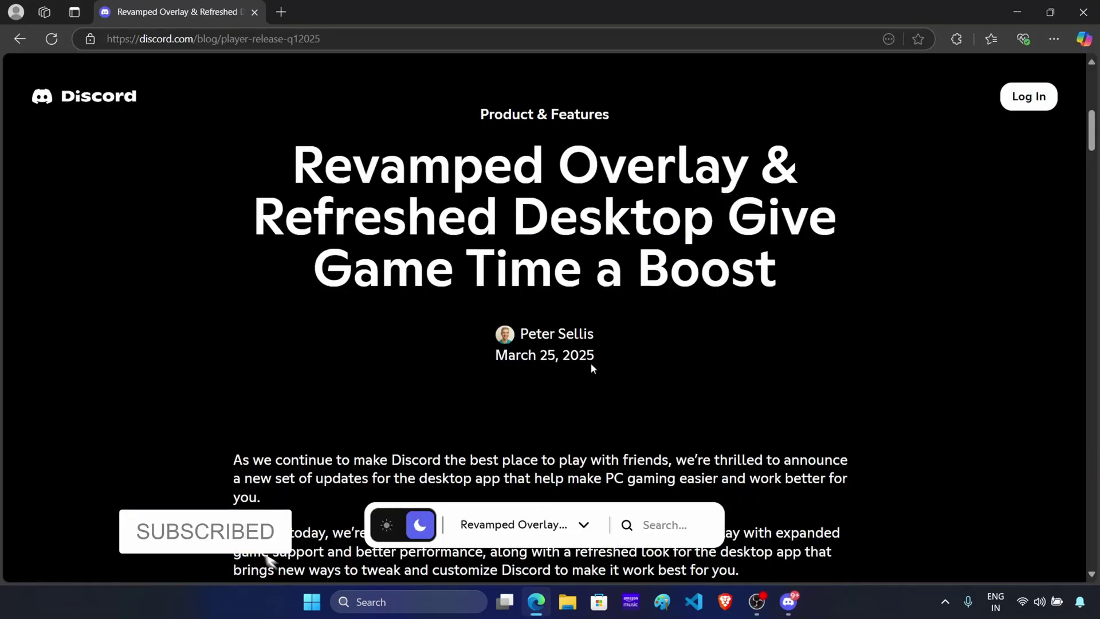
# Step: Scroll the Discord blog post down to 'Desktop Gets a Refresh', then show the desktop
pyautogui.scroll(-10, 590, 363)
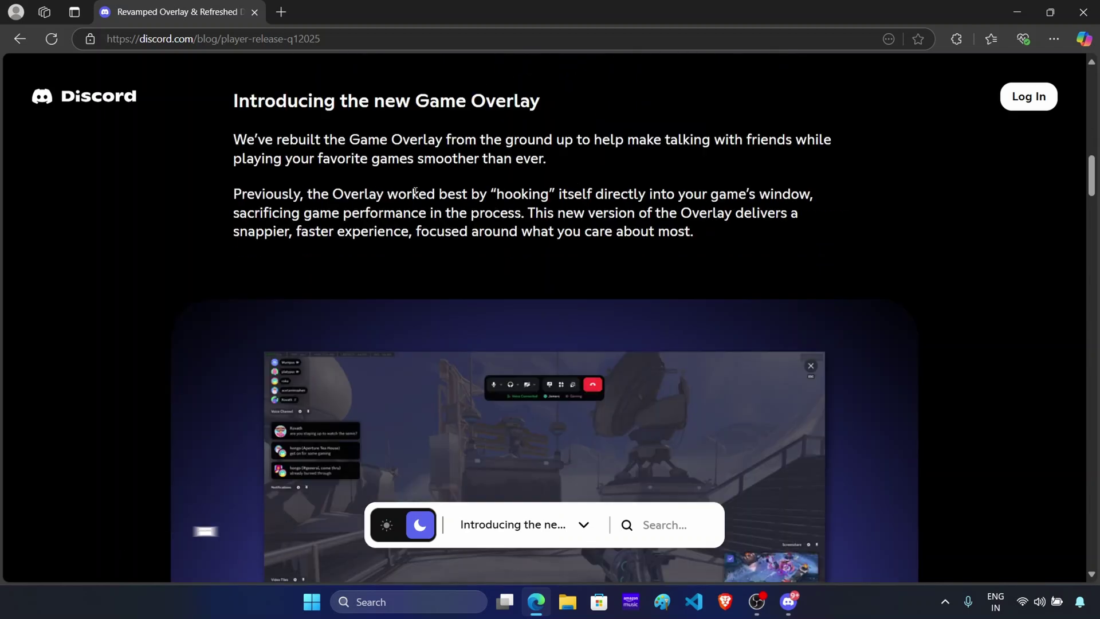
pyautogui.scroll(-15, 415, 191)
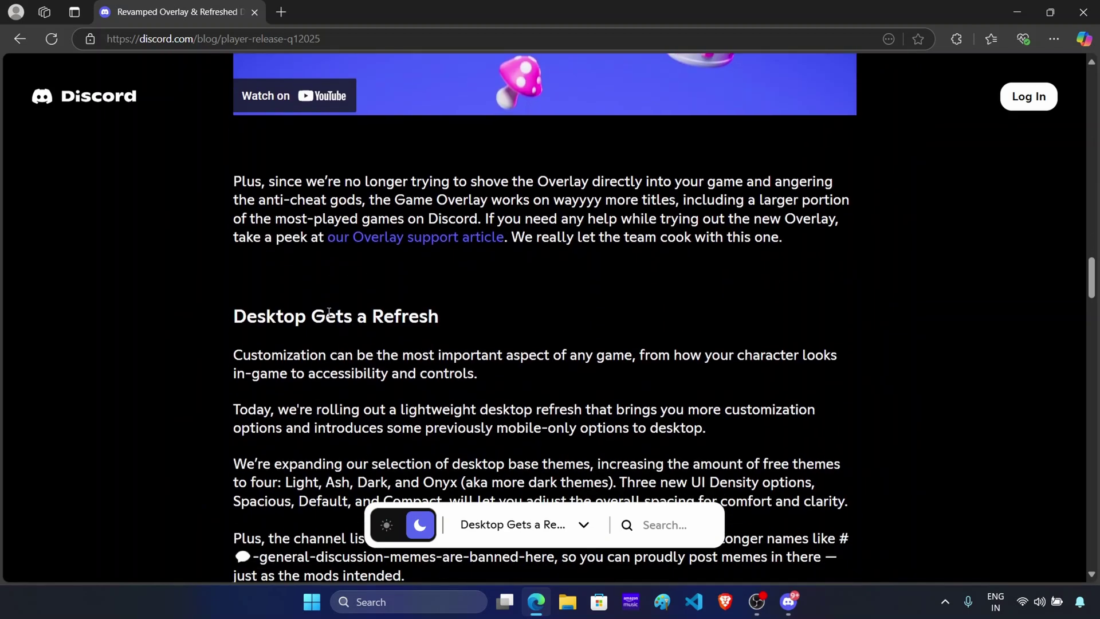
pyautogui.scroll(-6, 303, 321)
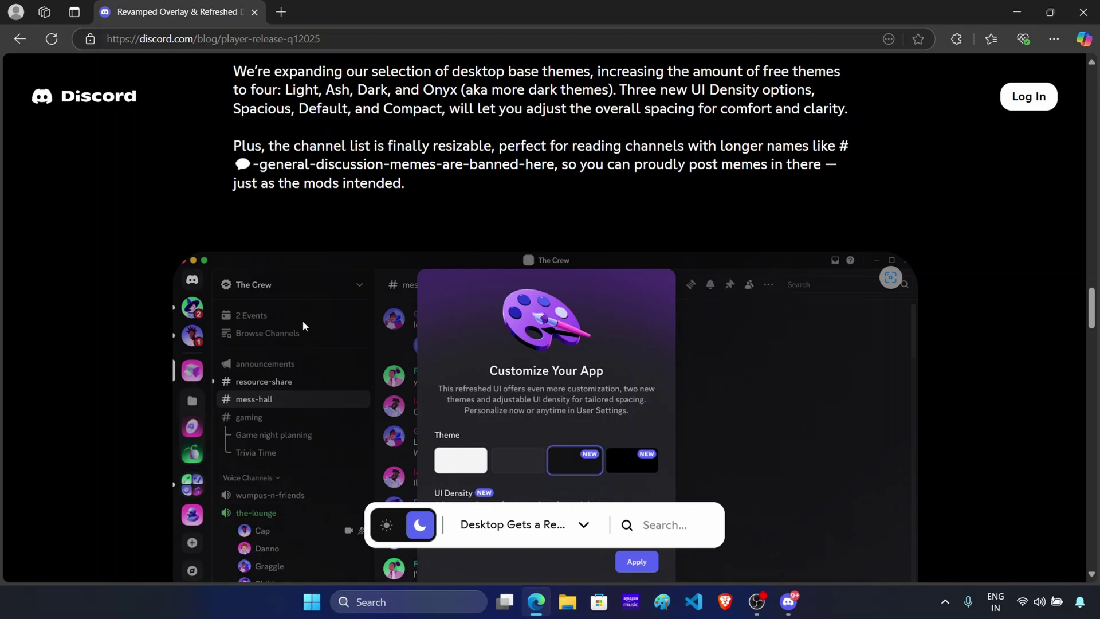
pyautogui.press('super+d')
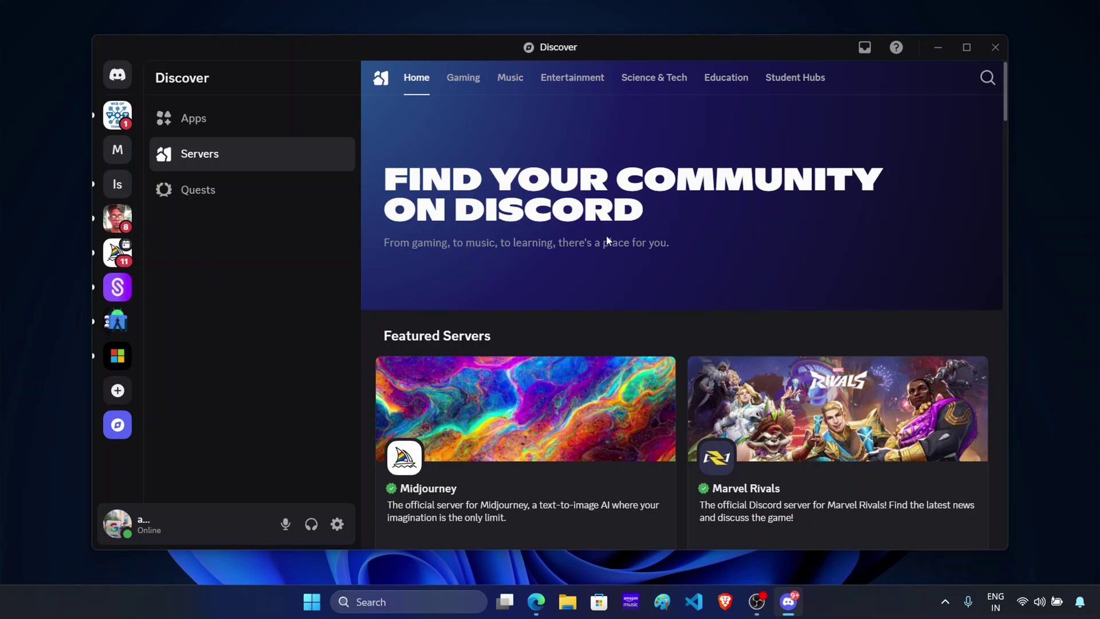
# Step: Close Discord and restore the Edge window with the blog article
pyautogui.click(995, 47)
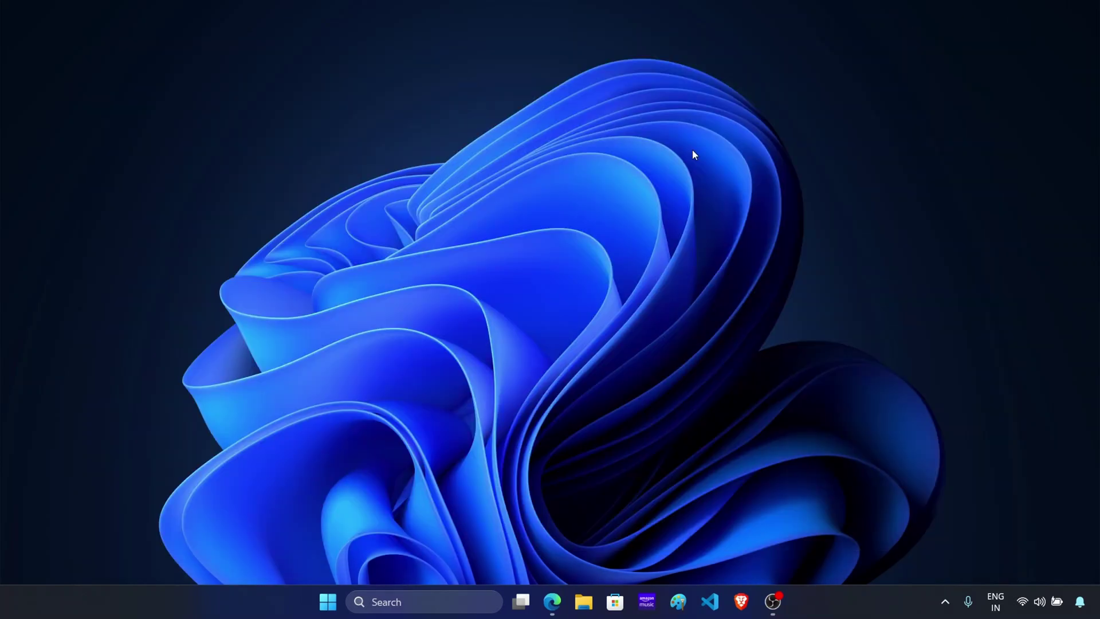
pyautogui.click(551, 601)
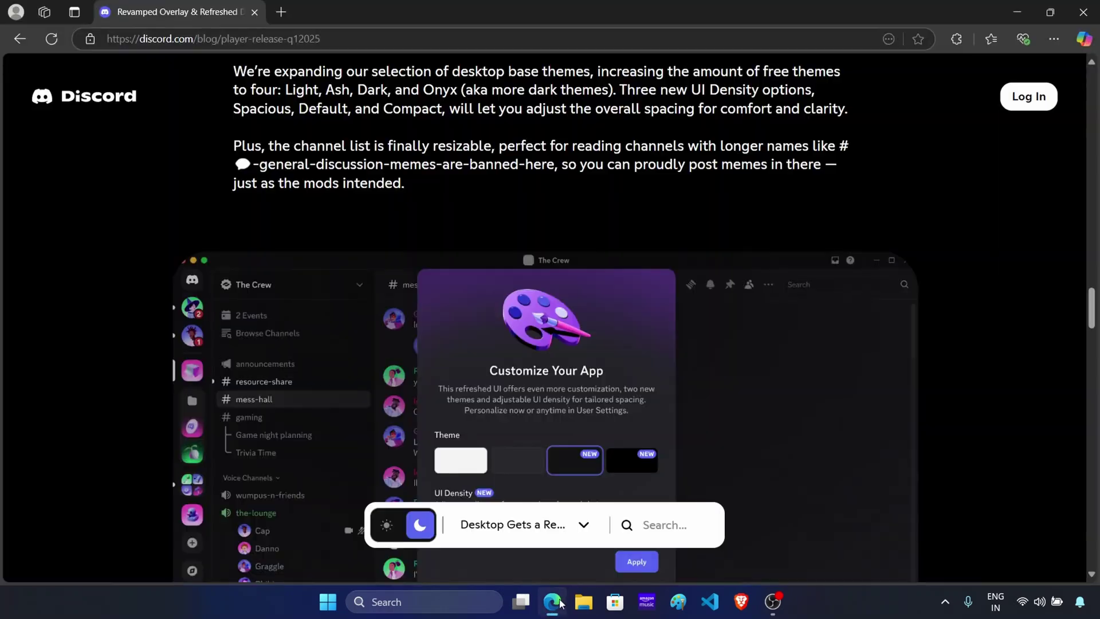
# Step: Search 'vencord' in a new tab, download VencordInstaller.exe for Windows, and run it
pyautogui.click(280, 11)
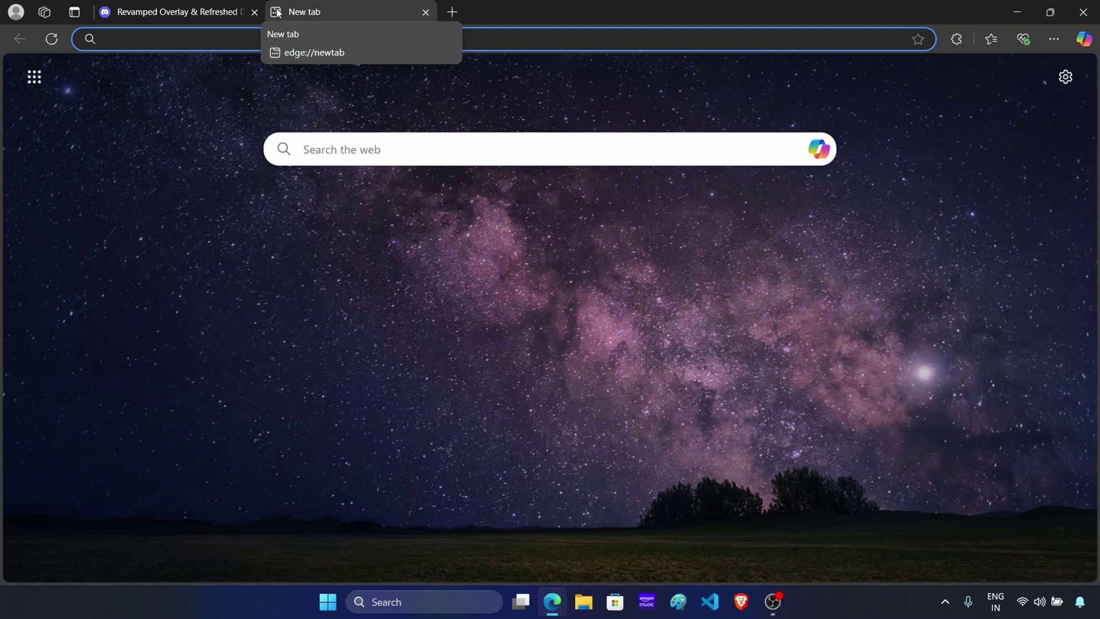
pyautogui.write('vencord')
pyautogui.press('Return')
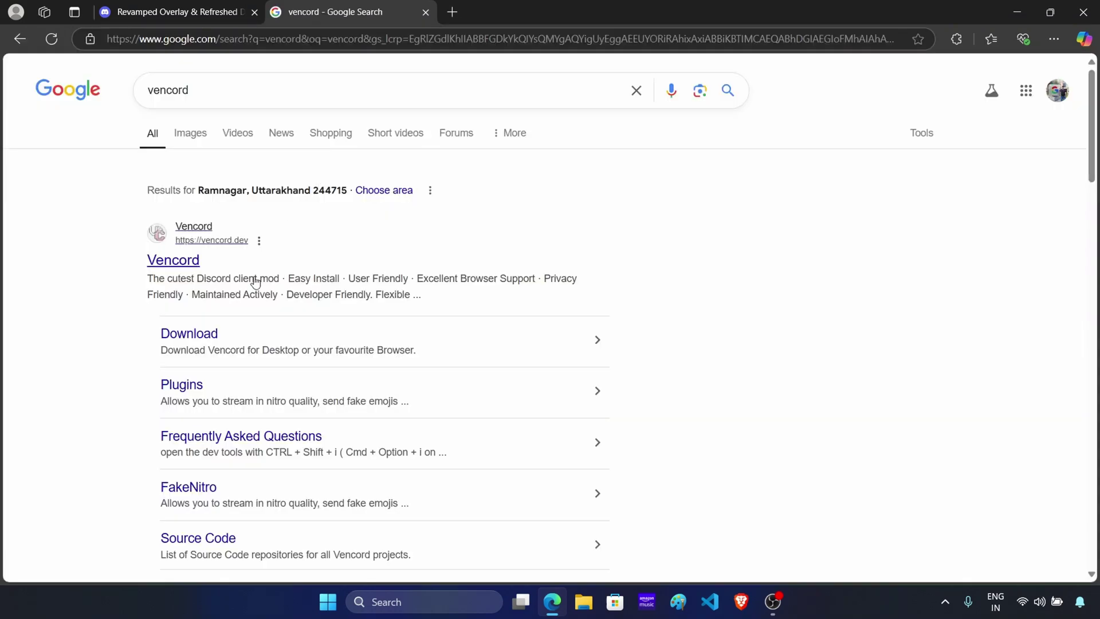
pyautogui.click(202, 344)
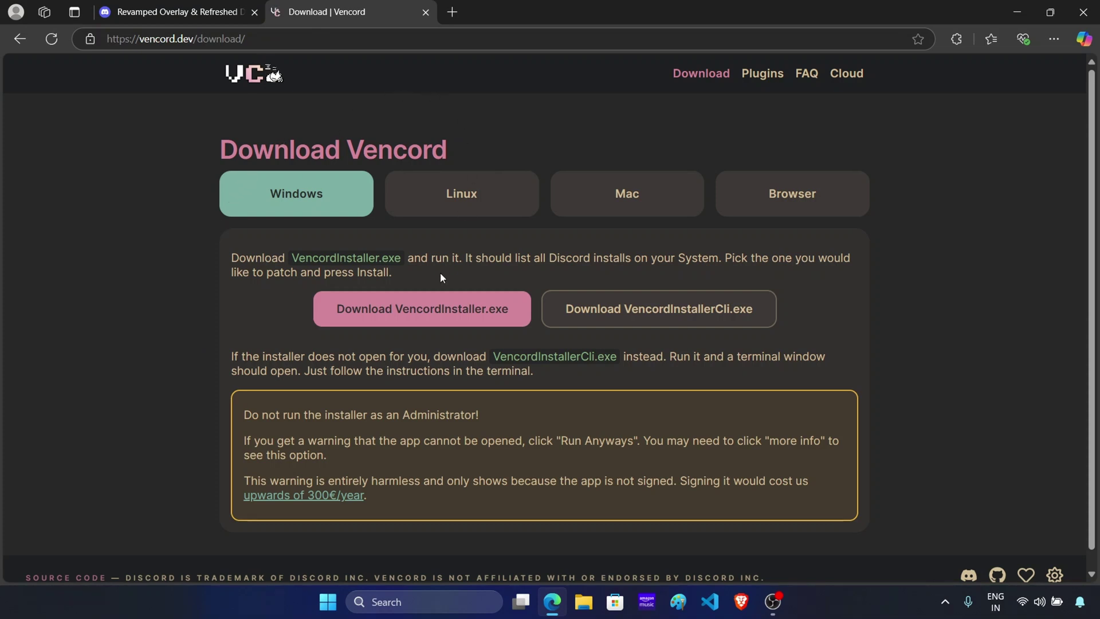
pyautogui.click(445, 312)
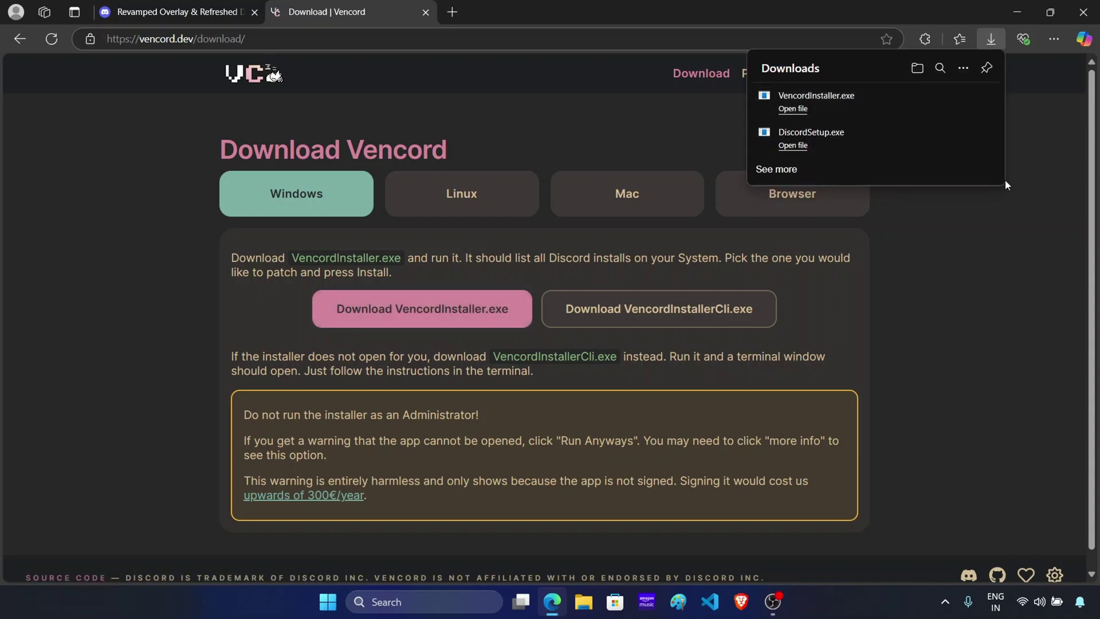
pyautogui.click(824, 98)
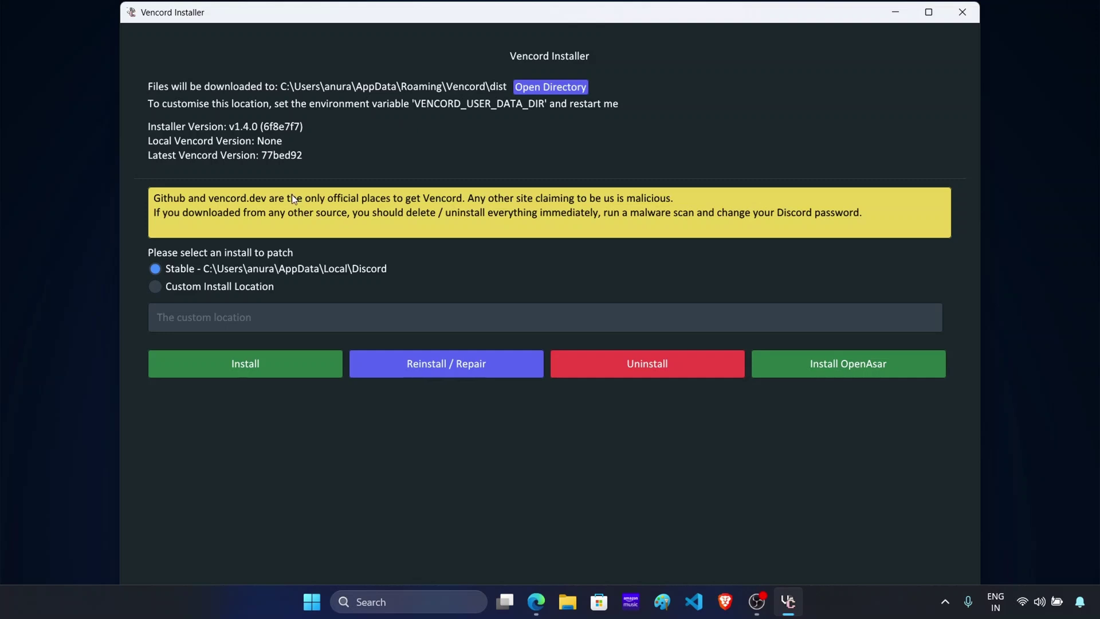
# Step: Install Vencord onto the Stable Discord build, acknowledge success, and minimize the installer
pyautogui.click(274, 361)
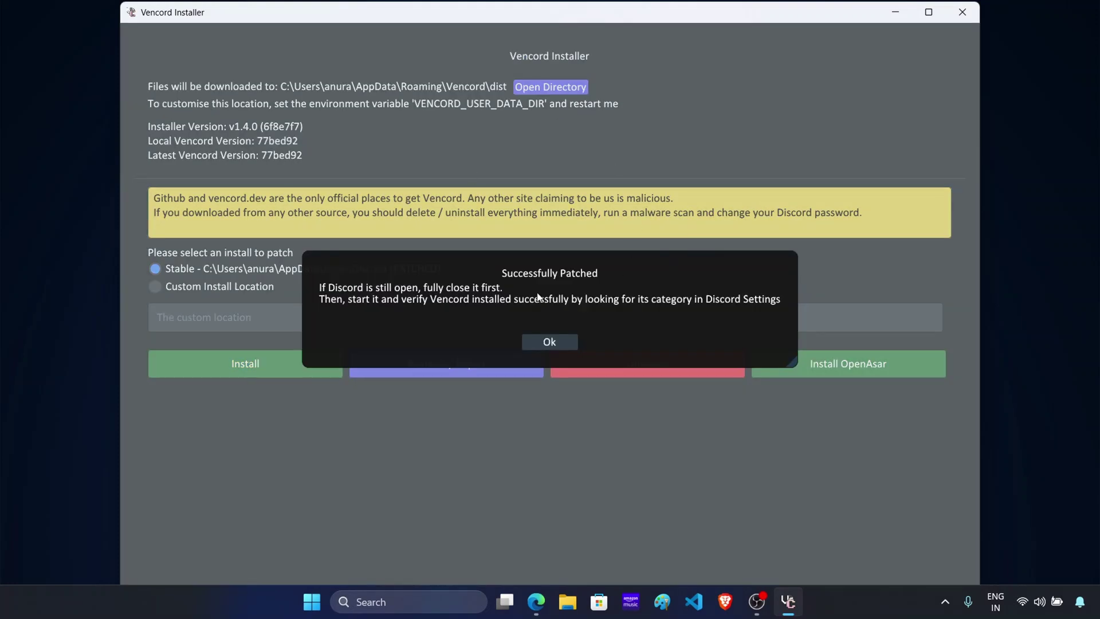
pyautogui.click(549, 342)
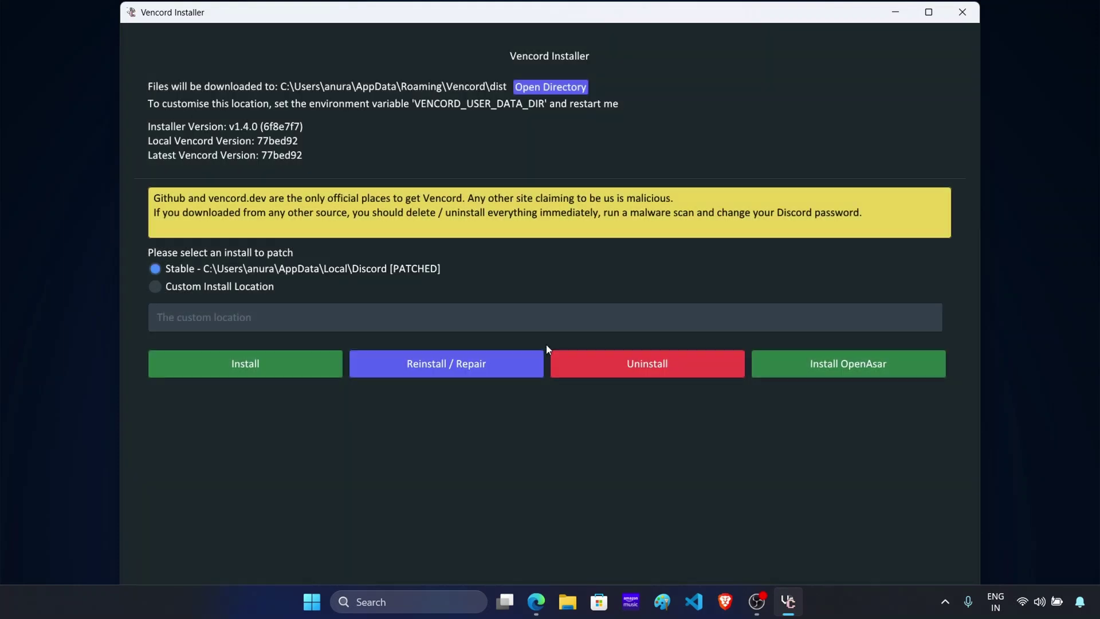
pyautogui.click(894, 13)
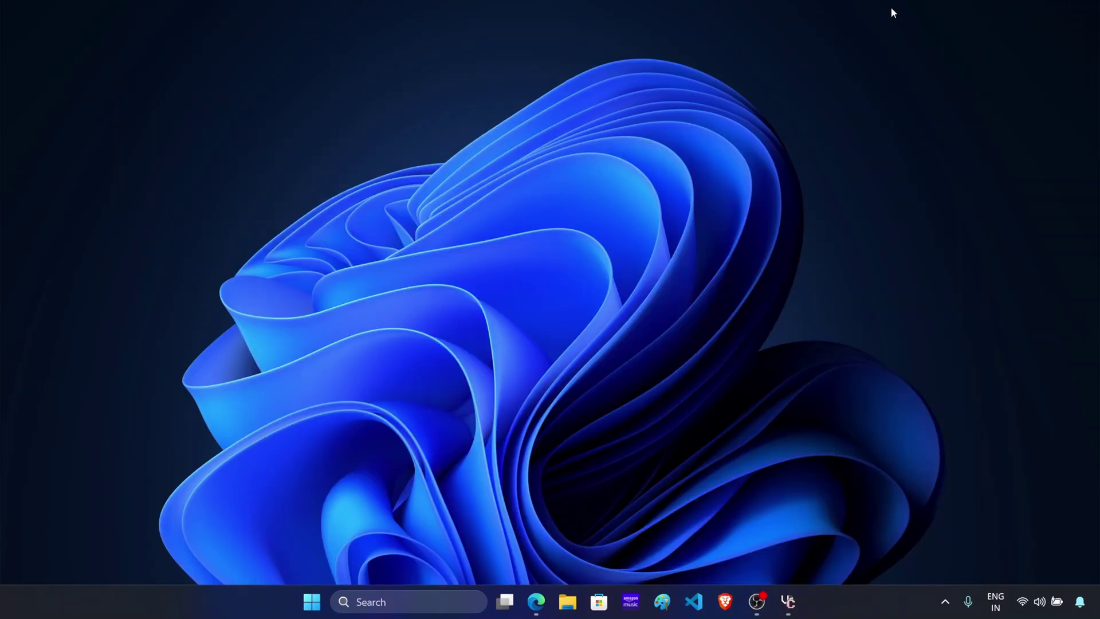
# Step: Launch Discord by searching 'dis' in the Start menu
pyautogui.click(312, 609)
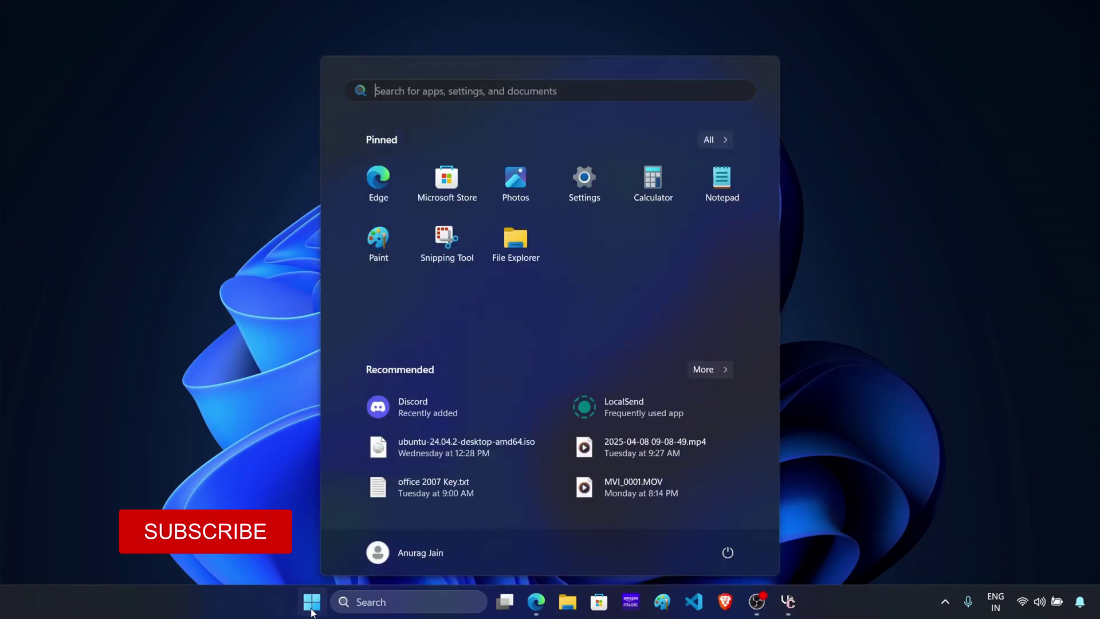
pyautogui.write('dis')
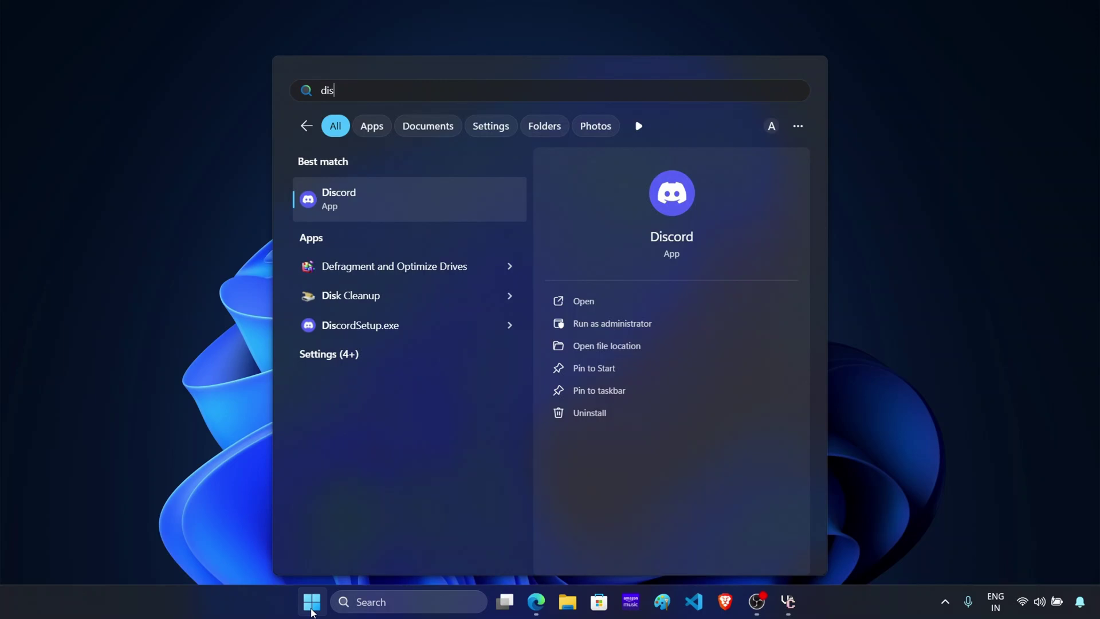
pyautogui.press('Return')
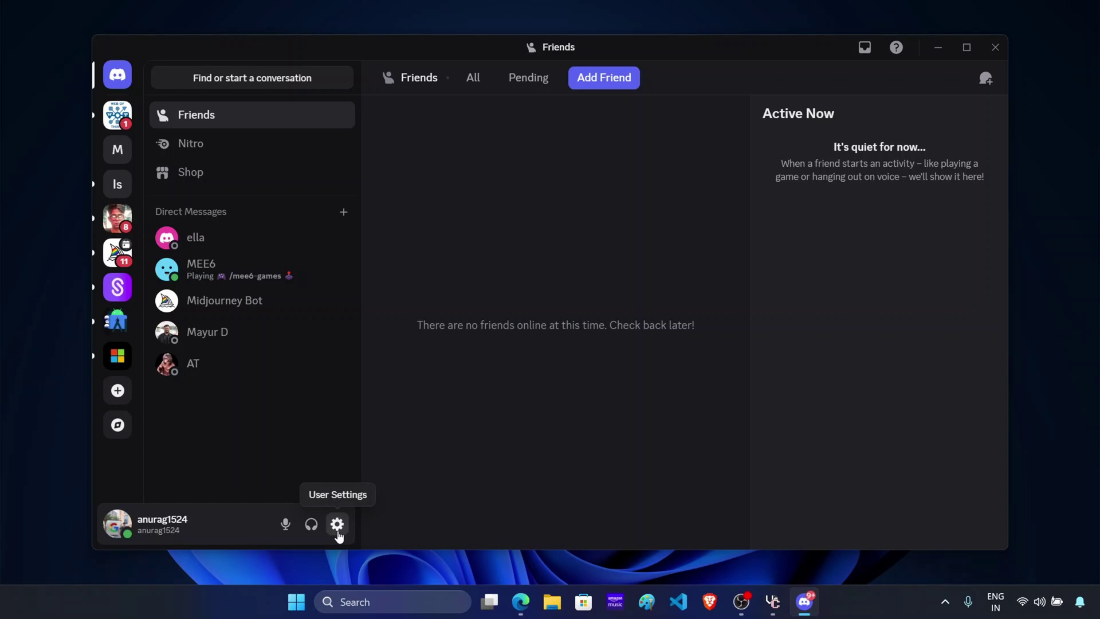
# Step: Switch on the Experiments plugin under User Settings > Vencord > Plugins, found by searching 'exper'
pyautogui.click(337, 524)
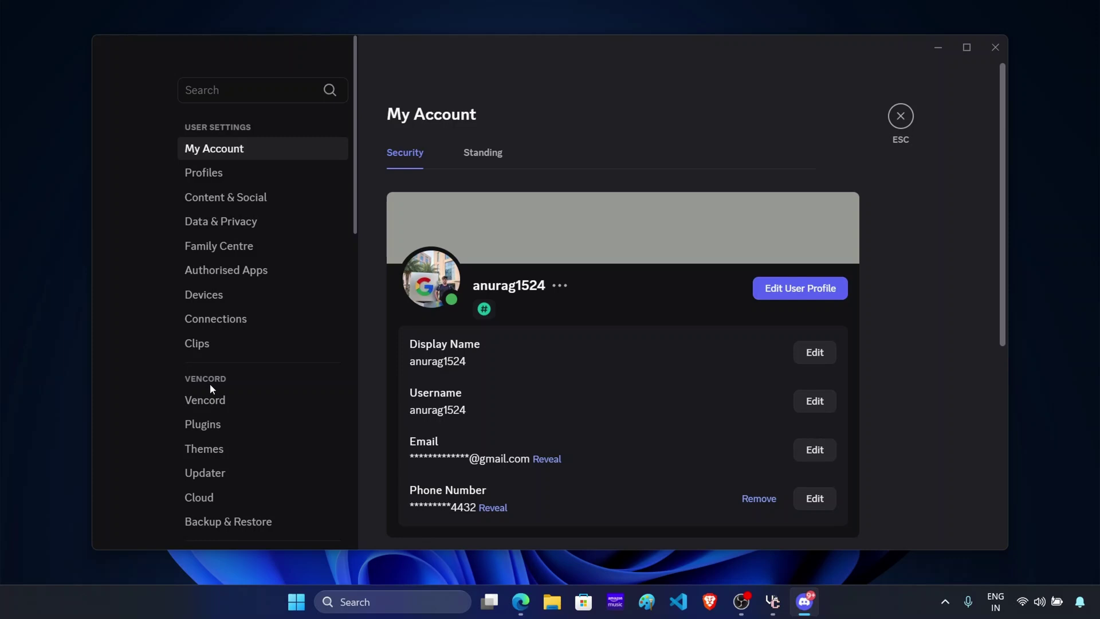
pyautogui.click(215, 422)
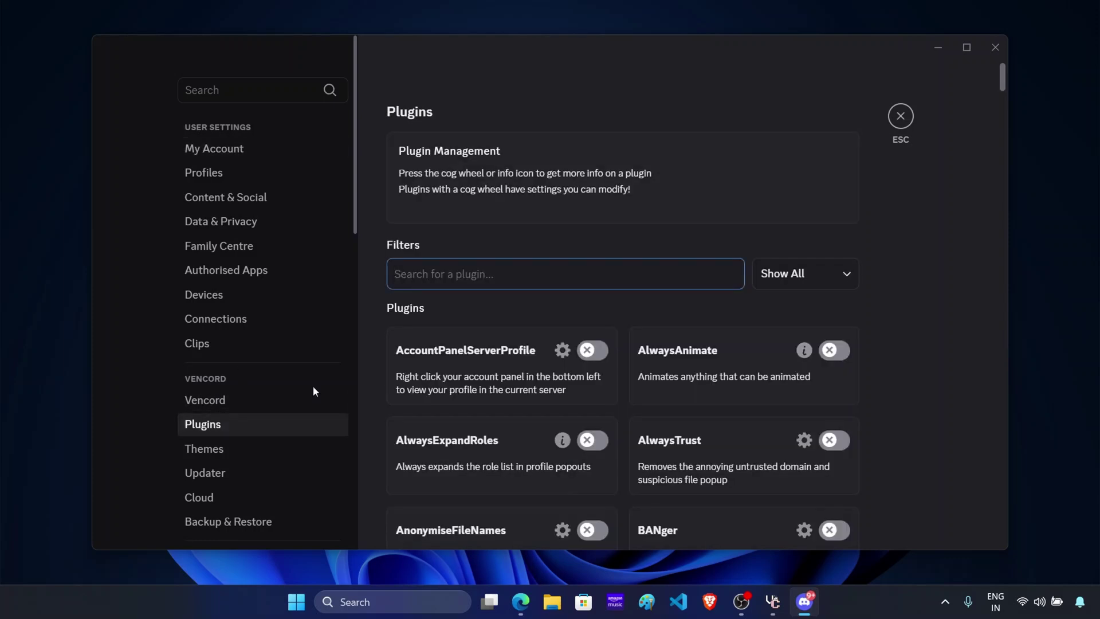
pyautogui.write('exper')
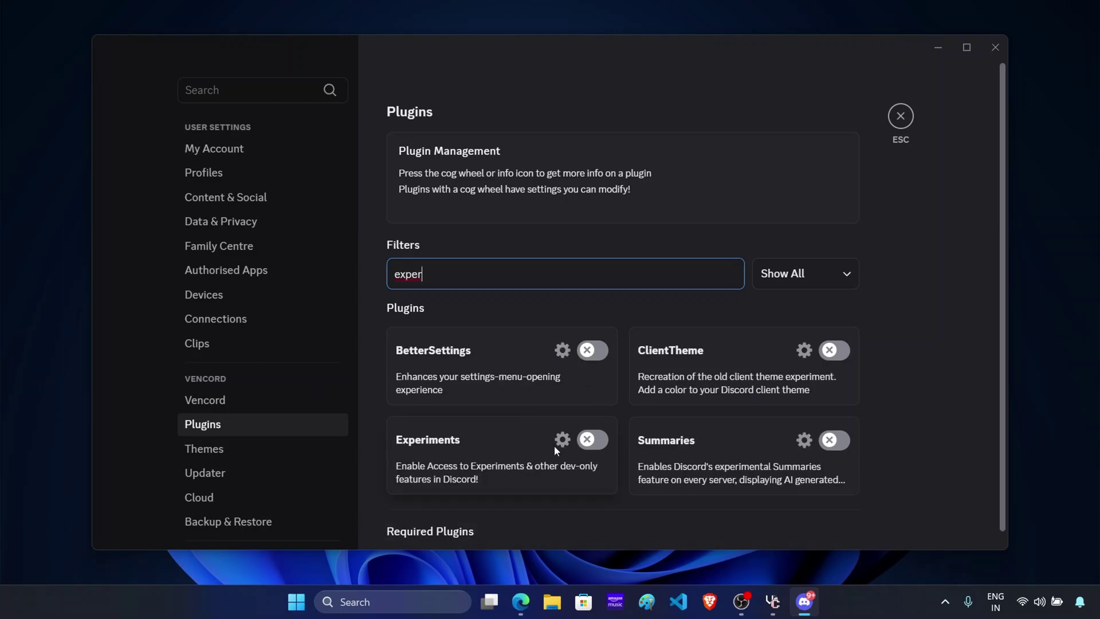
pyautogui.click(596, 441)
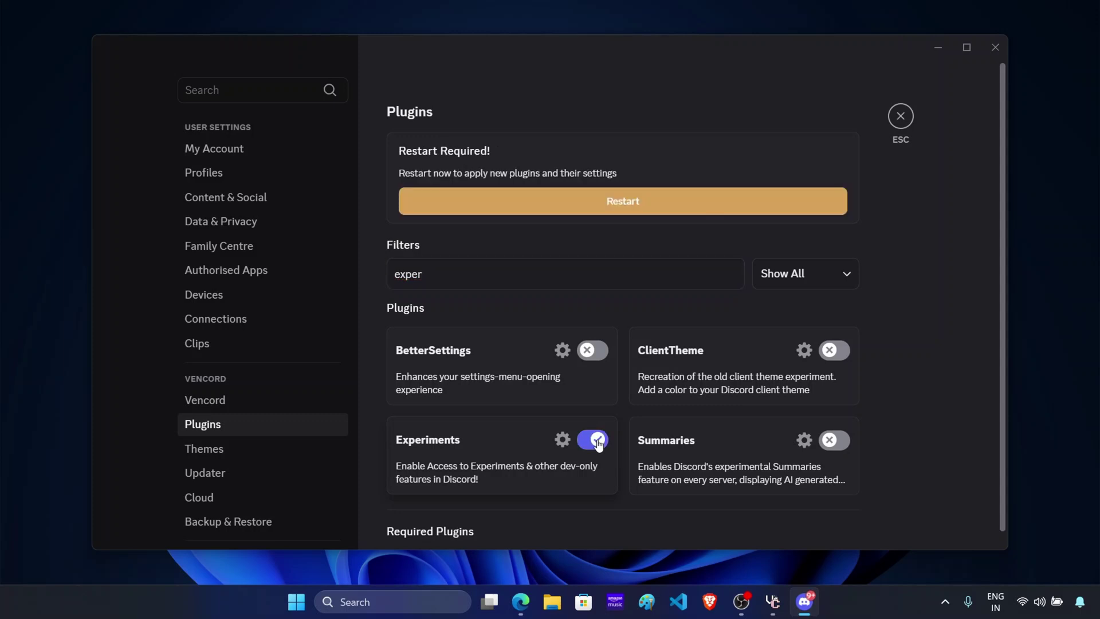
# Step: Restart Discord, then open Developer Only > Experiments and search 'desktop visual'
pyautogui.click(658, 202)
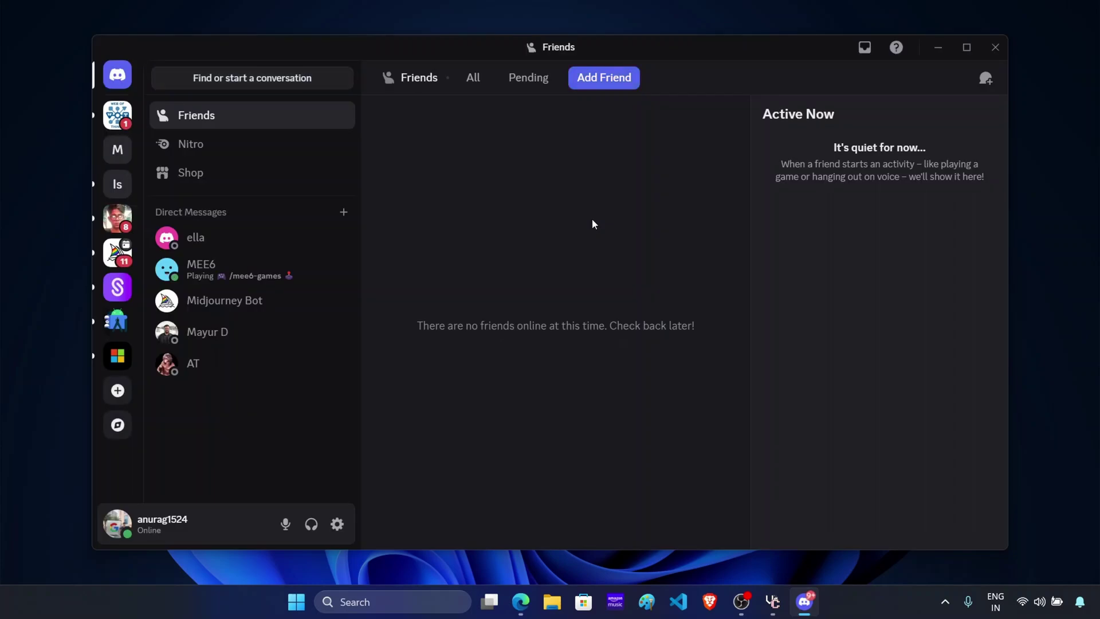
pyautogui.click(337, 524)
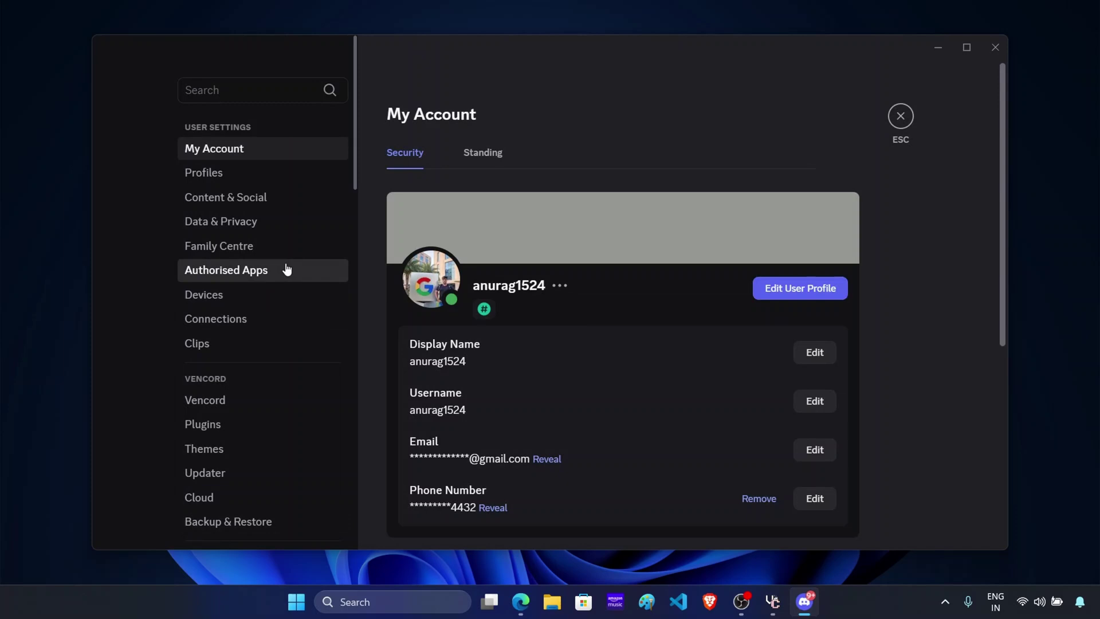
pyautogui.scroll(-15, 286, 269)
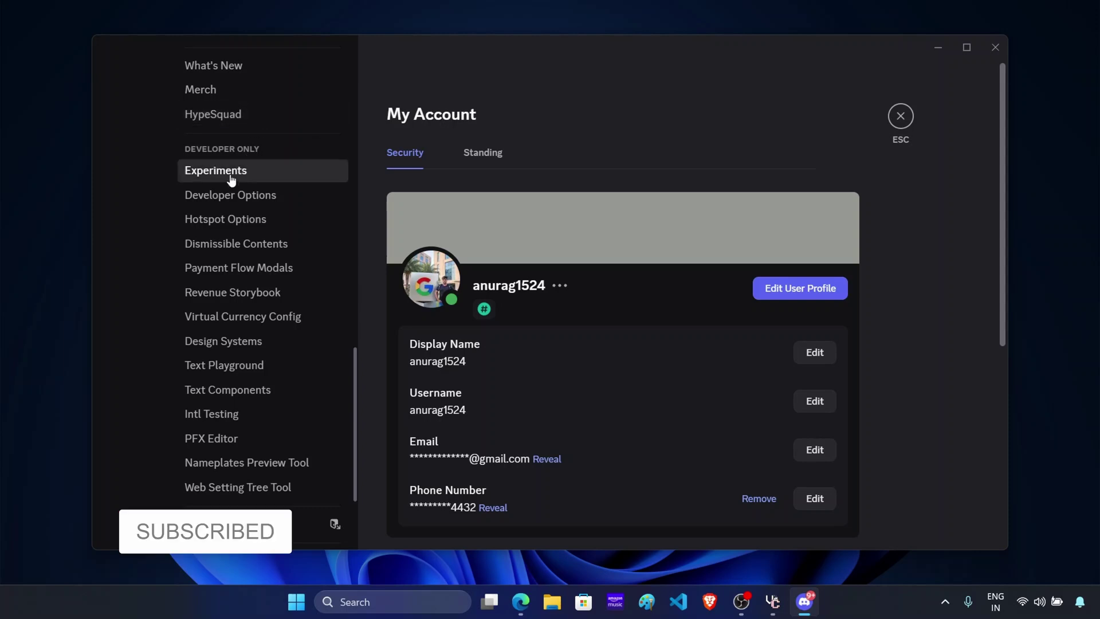
pyautogui.click(231, 179)
pyautogui.click(404, 325)
pyautogui.write('des')
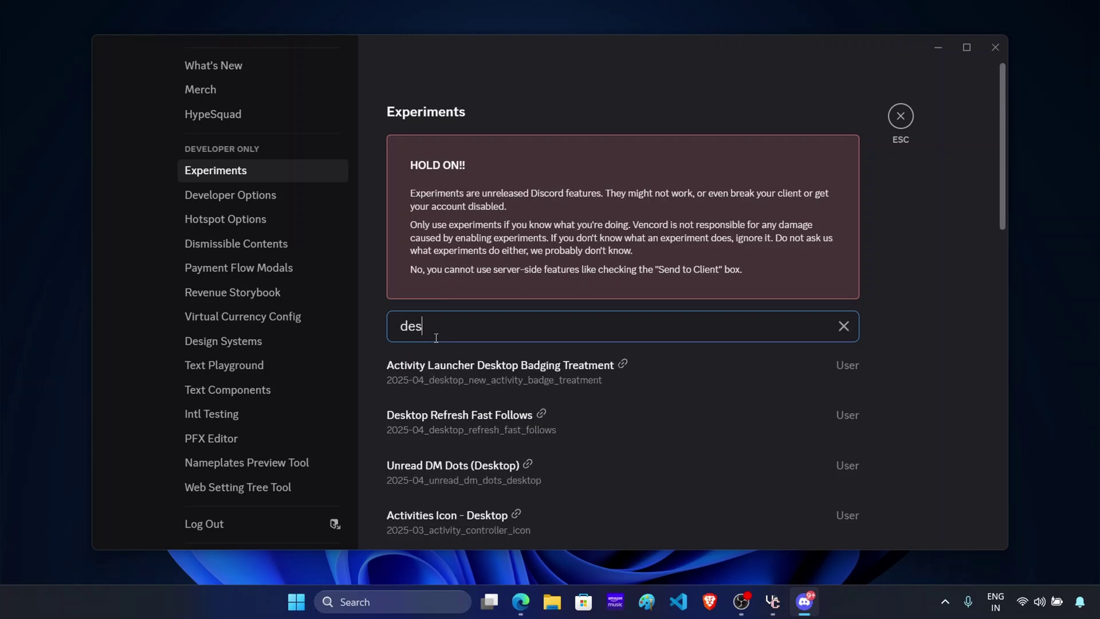
pyautogui.write('ktop visual')
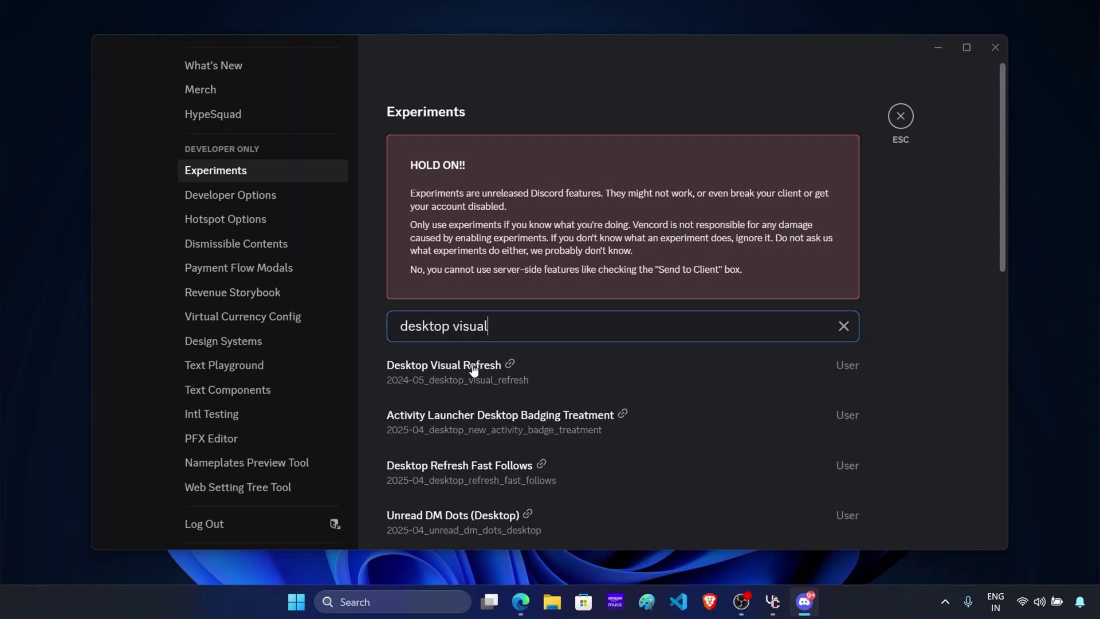
# Step: Override the Desktop Visual Refresh experiment's bucket to Not Eligible
pyautogui.click(541, 364)
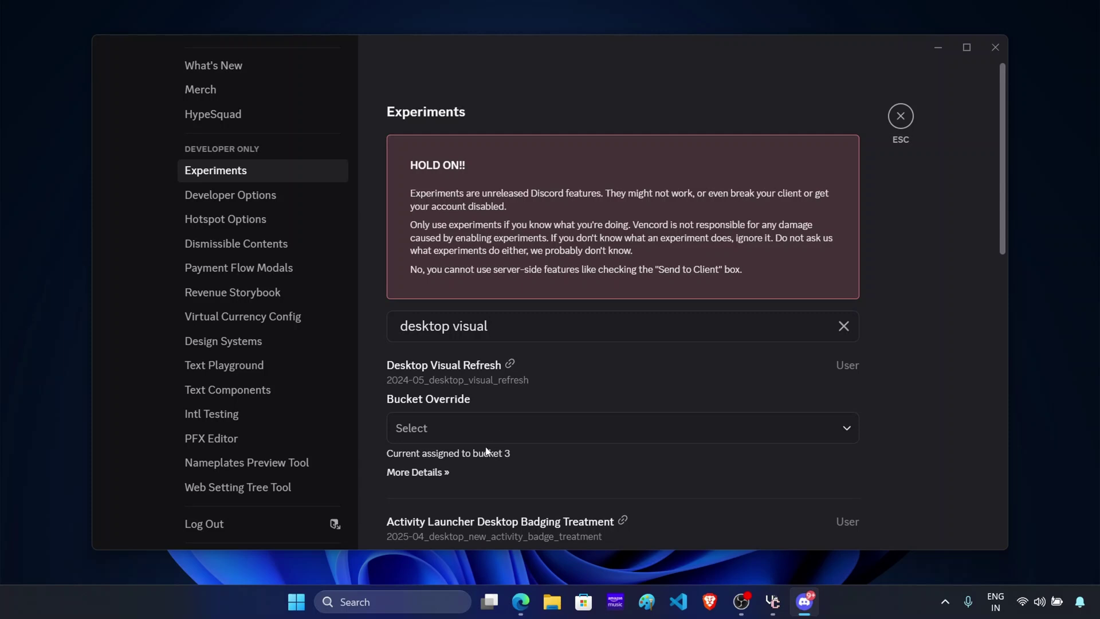
pyautogui.click(457, 426)
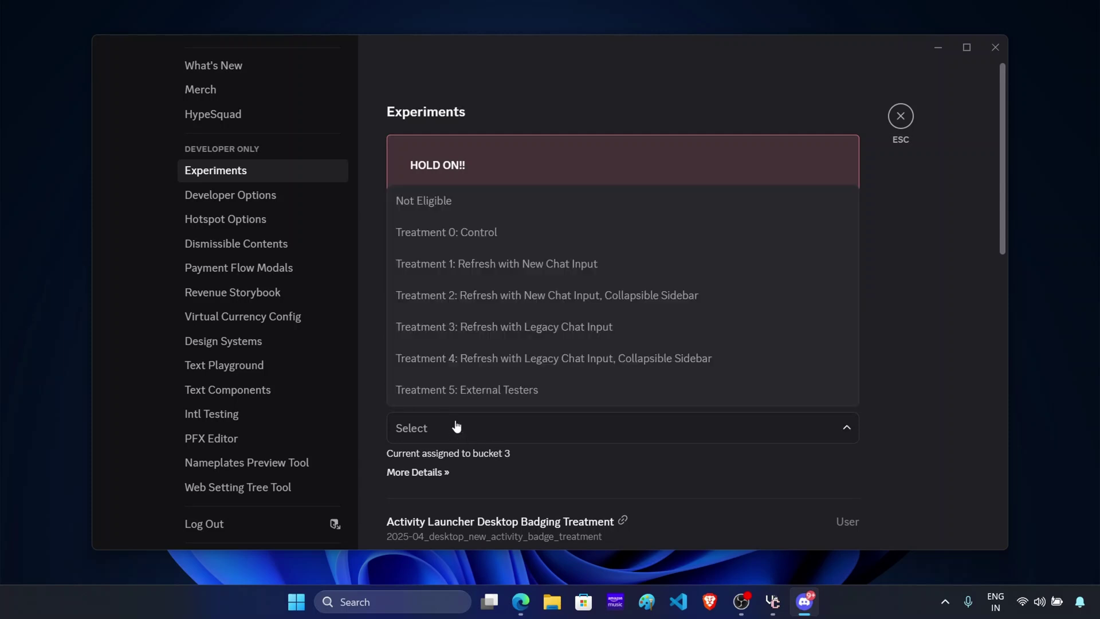
pyautogui.click(465, 200)
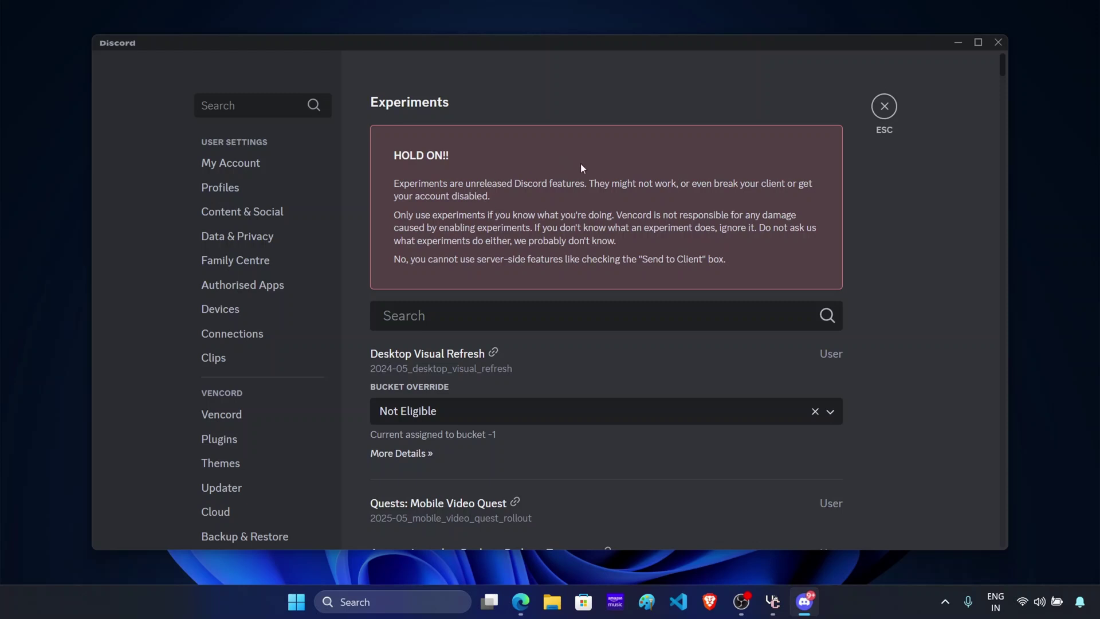
# Step: Exit Settings to the old-layout Friends page, then close the Discord window
pyautogui.click(893, 110)
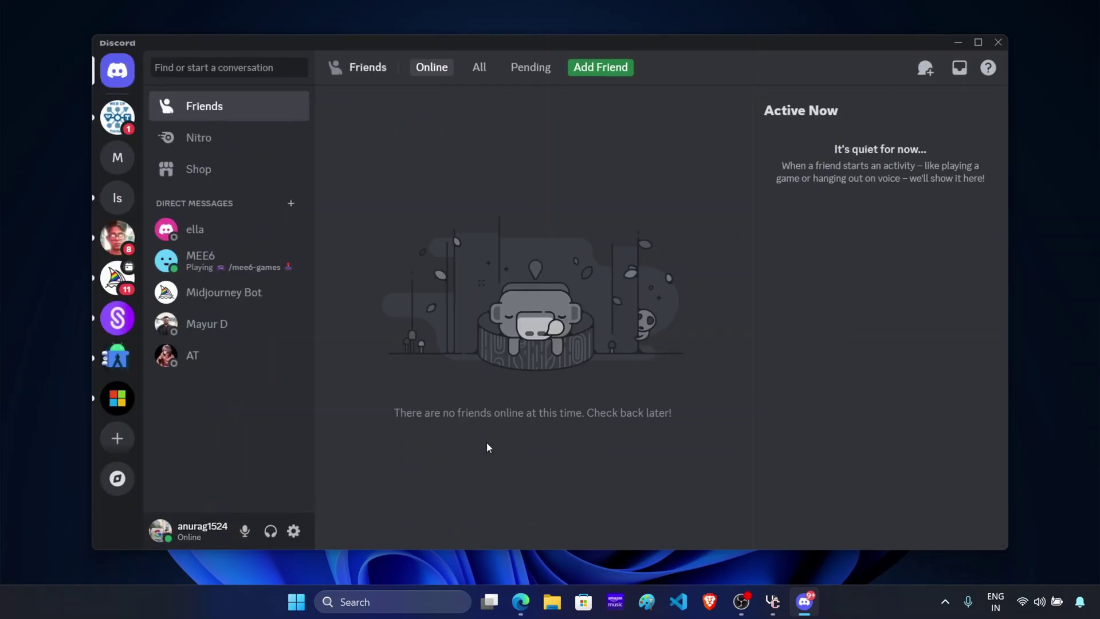
pyautogui.click(998, 42)
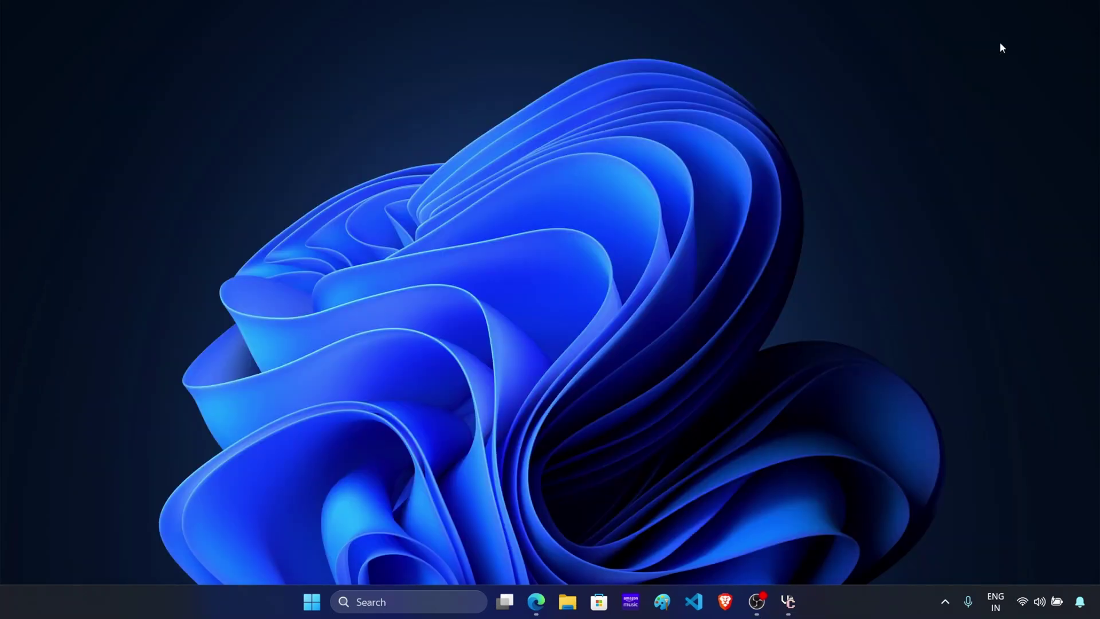